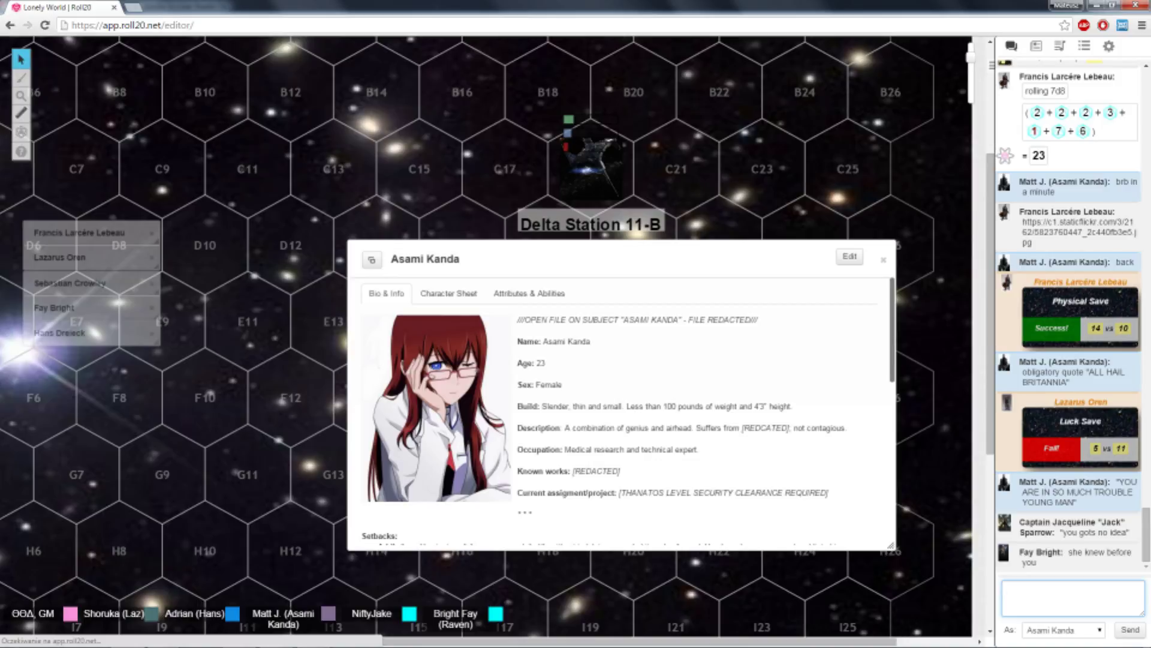
# As the player, post 'about time Elizabeth died', 'tough cookie', and 'bad jokes mode off'
pyautogui.click(1063, 629)
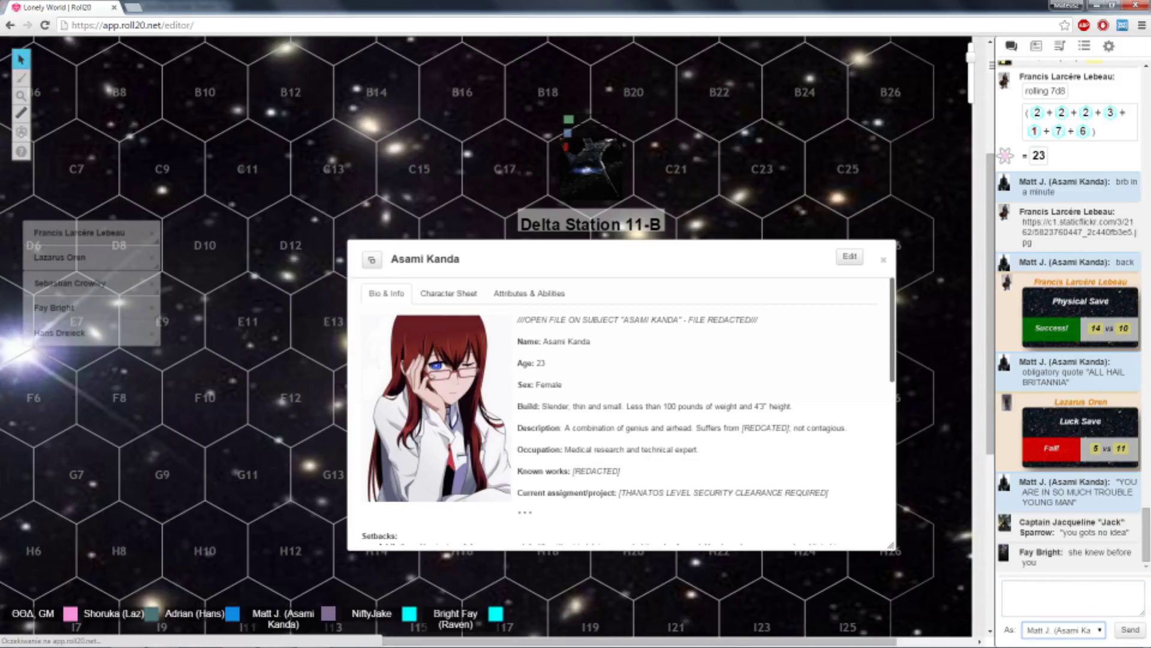
pyautogui.click(1063, 640)
pyautogui.click(1072, 597)
pyautogui.write('well, it')
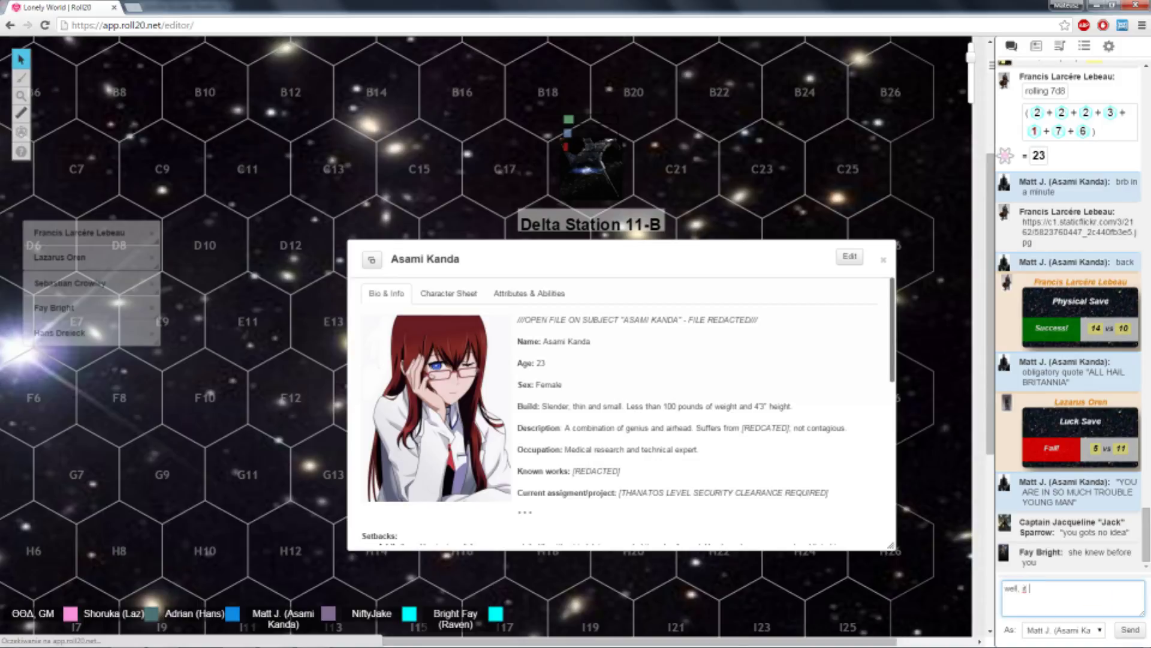
pyautogui.write(' was about time fo')
pyautogui.write('r ')
pyautogui.write('Elizab')
pyautogui.write('eth to die')
pyautogui.write(', like goddamn')
pyautogui.press('Return')
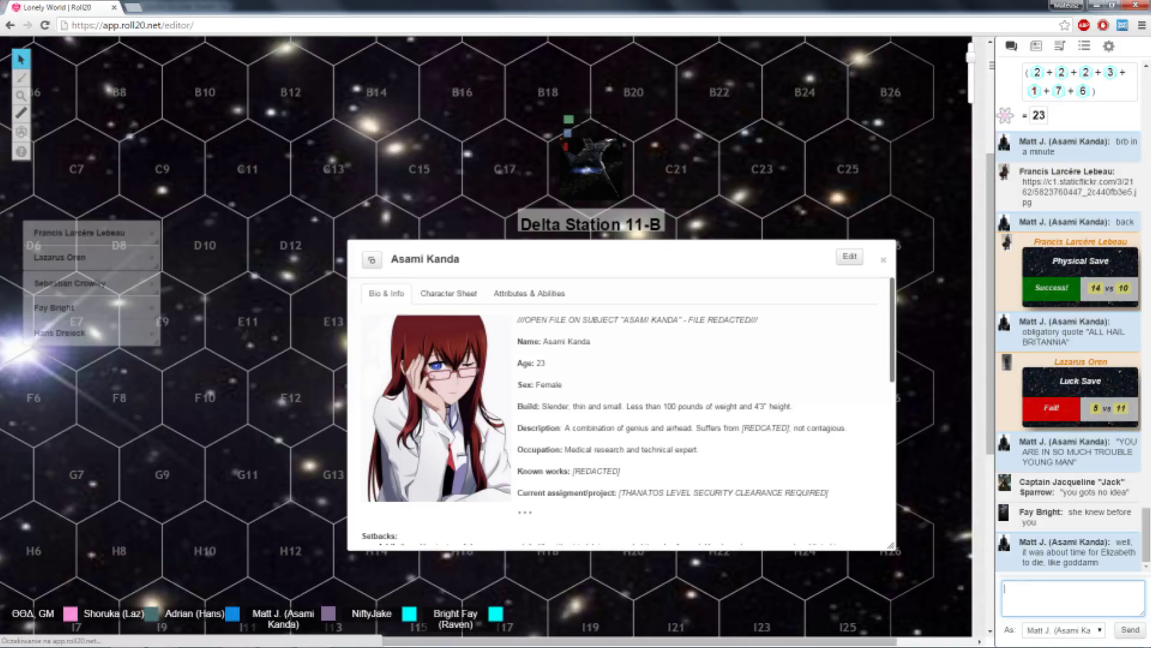
pyautogui.write('she was ')
pyautogui.write('tough ')
pyautogui.write('cookie to cra')
pyautogui.write('ck :P')
pyautogui.press('Return')
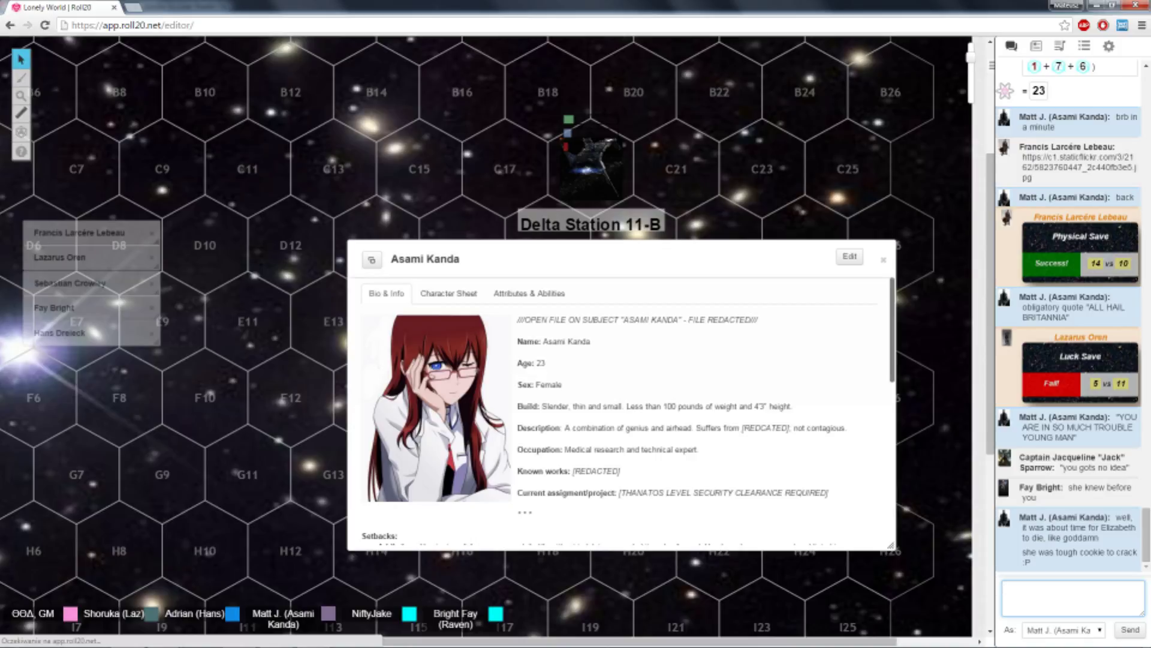
pyautogui.write('*bad jokes mode off*')
pyautogui.press('Return')
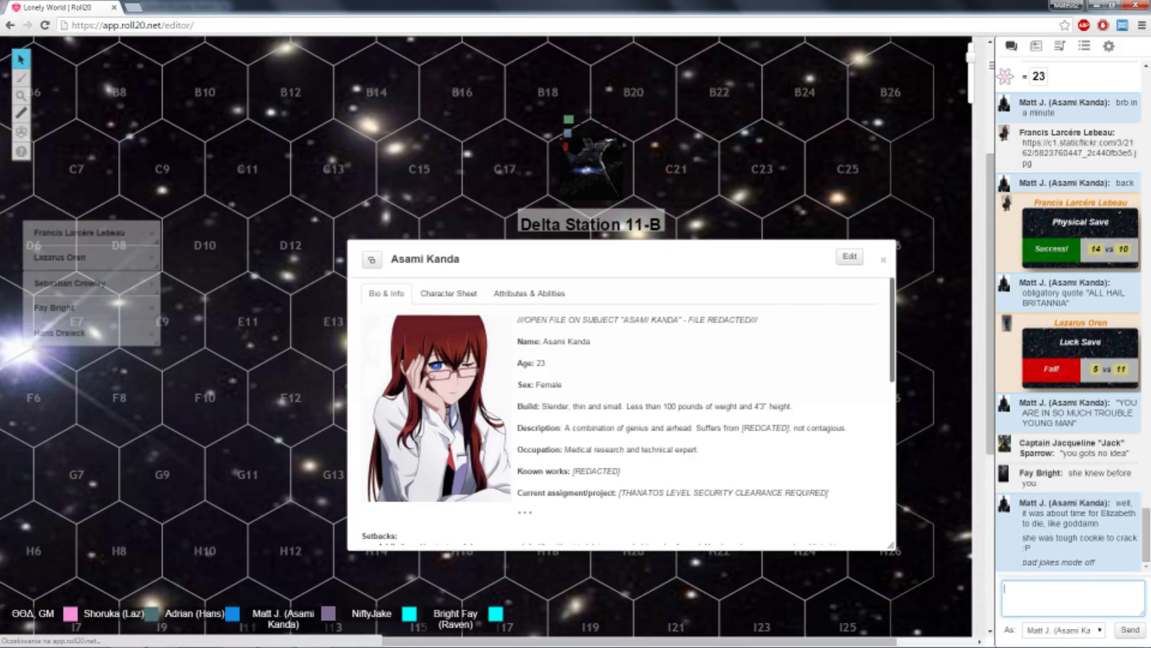
# Speak as Asami Kanda again and view her Stars Without Number character sheet
pyautogui.click(1063, 630)
pyautogui.click(1051, 604)
pyautogui.click(448, 293)
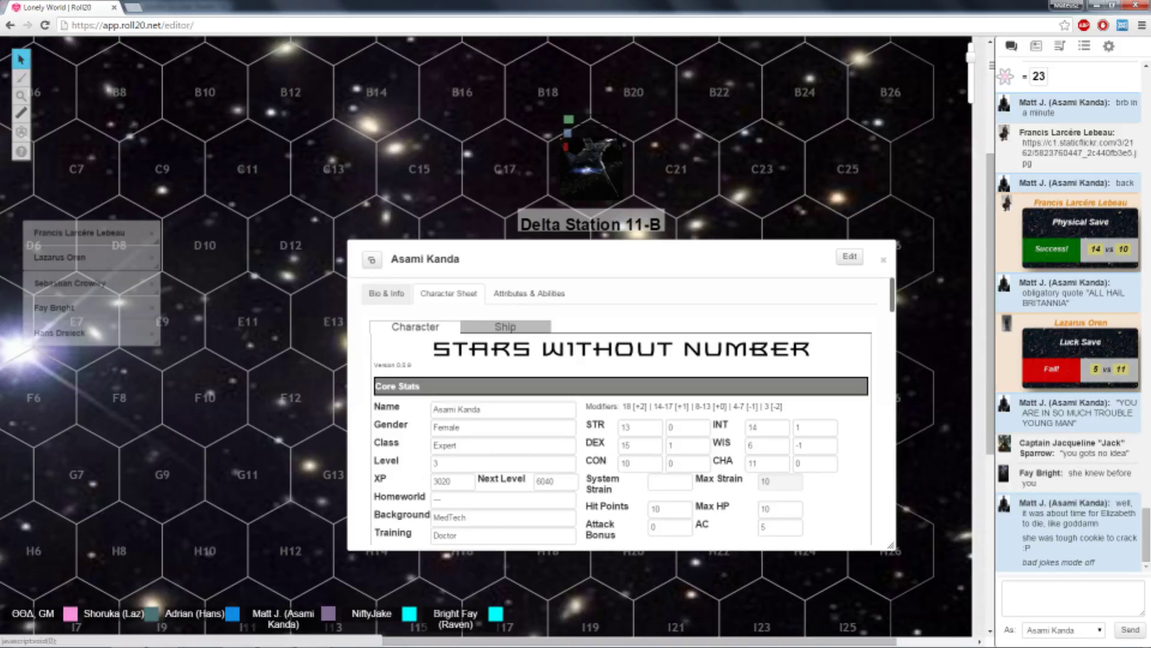
pyautogui.click(386, 293)
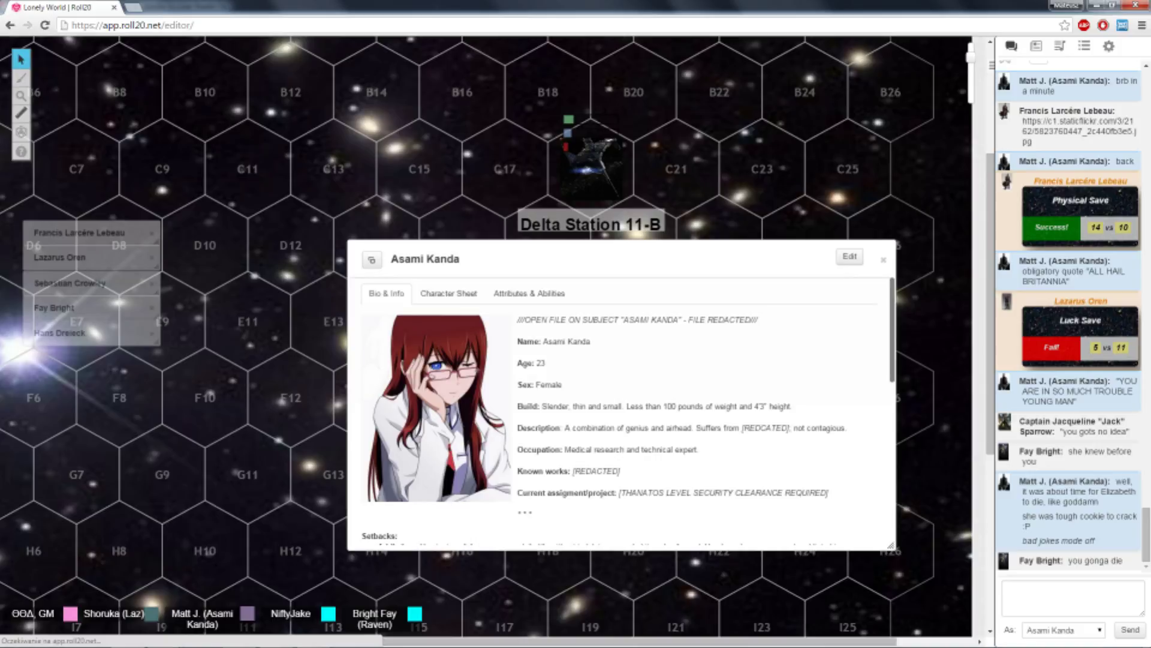
# As the player, ask in chat whether Hans dropped, then switch back to Asami Kanda
pyautogui.click(1063, 629)
pyautogui.click(1063, 601)
pyautogui.write('hm, Hans dropped ')
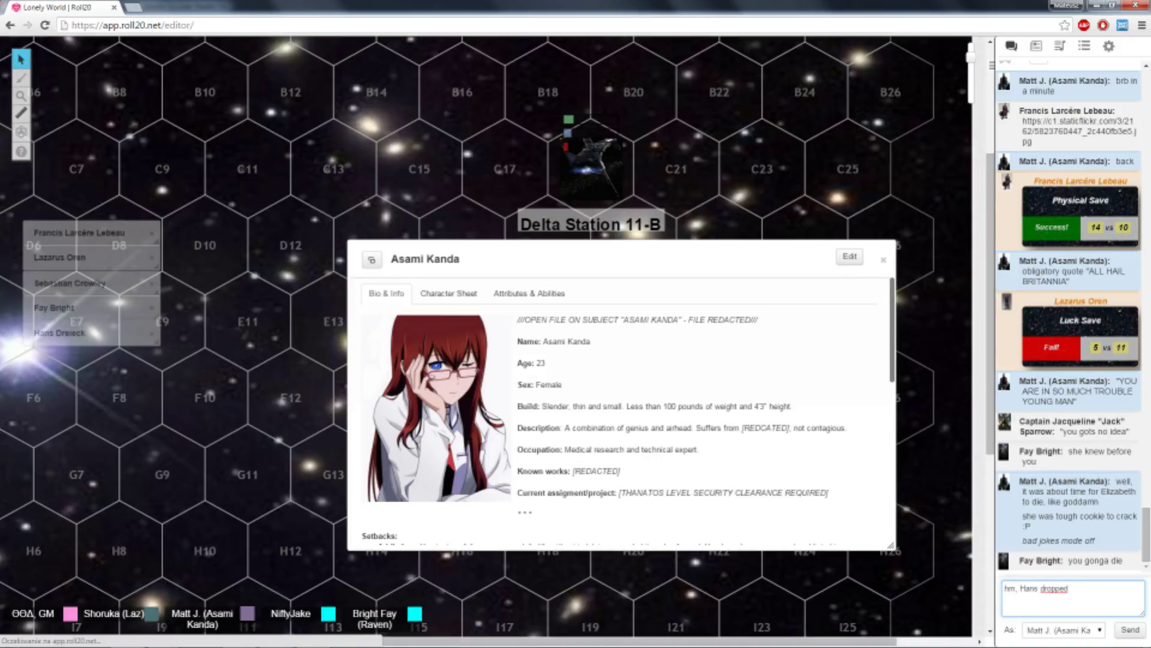
pyautogui.write('I think')
pyautogui.write('...?')
pyautogui.press('Return')
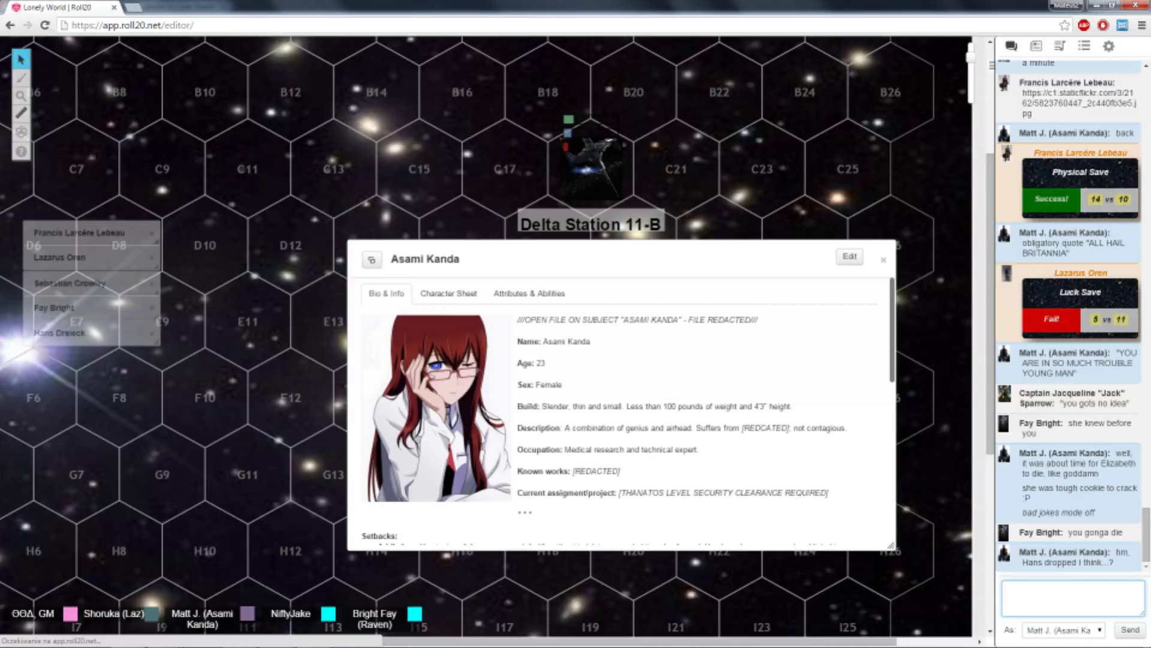
pyautogui.click(1064, 629)
pyautogui.click(1052, 617)
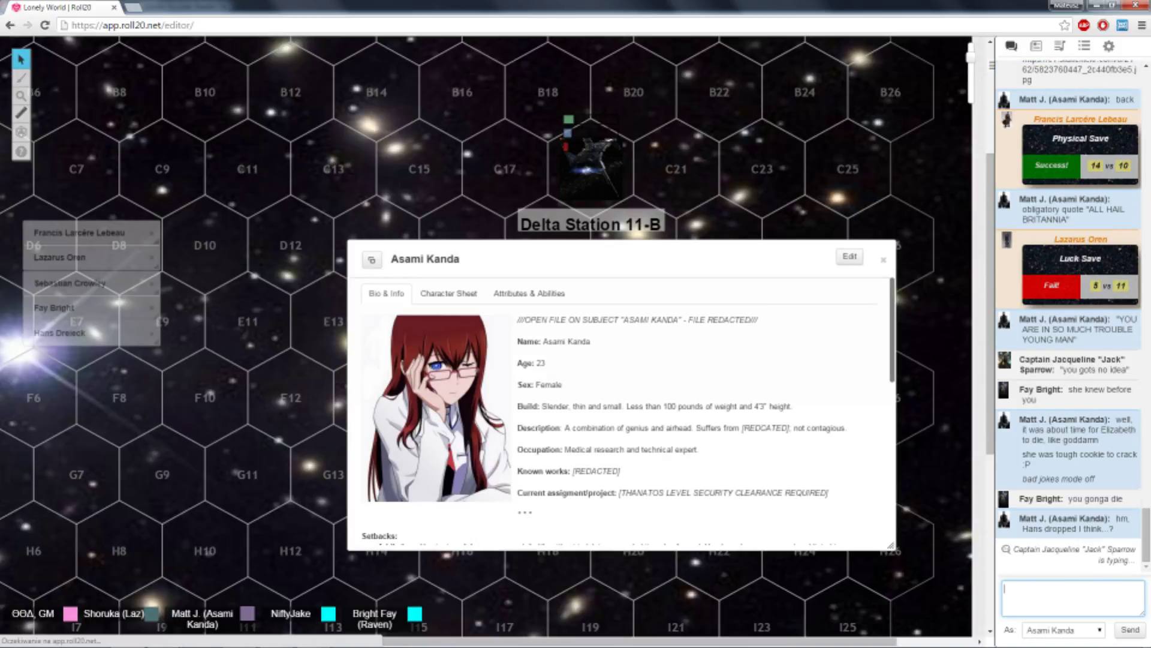
# As the player, post that the dropout is just a Roll20 bug, then return to Asami Kanda
pyautogui.click(1063, 630)
pyautogui.click(1052, 604)
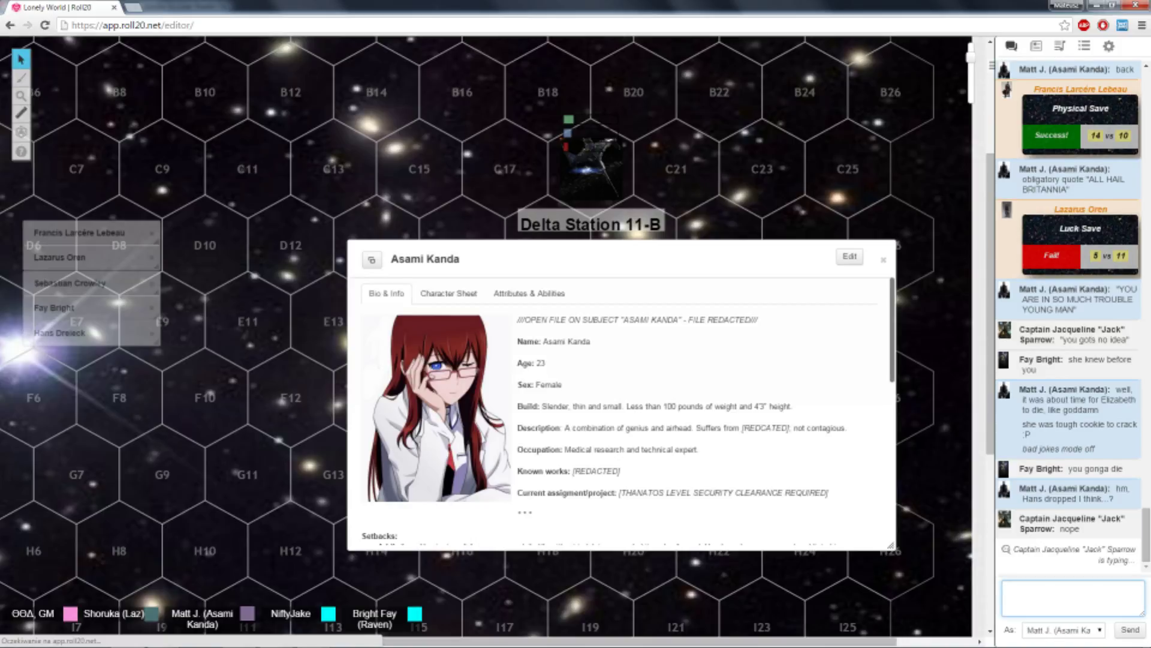
pyautogui.write('ah, so its jus')
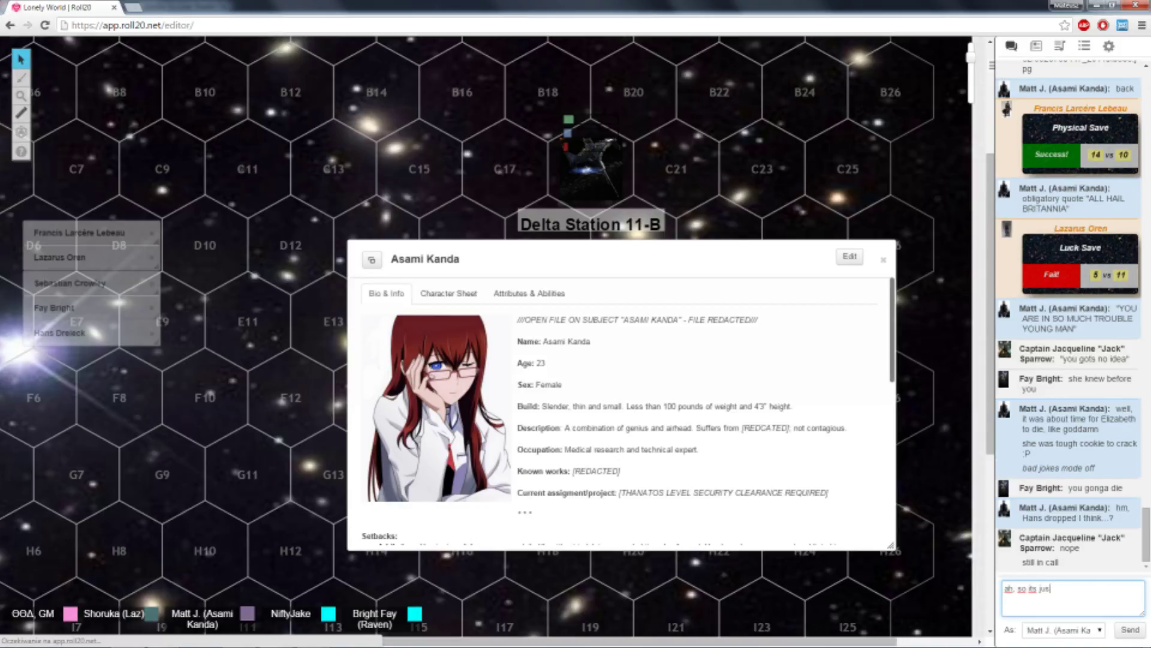
pyautogui.write('t roll20 t')
pyautogui.write('ug')
pyautogui.press('Return')
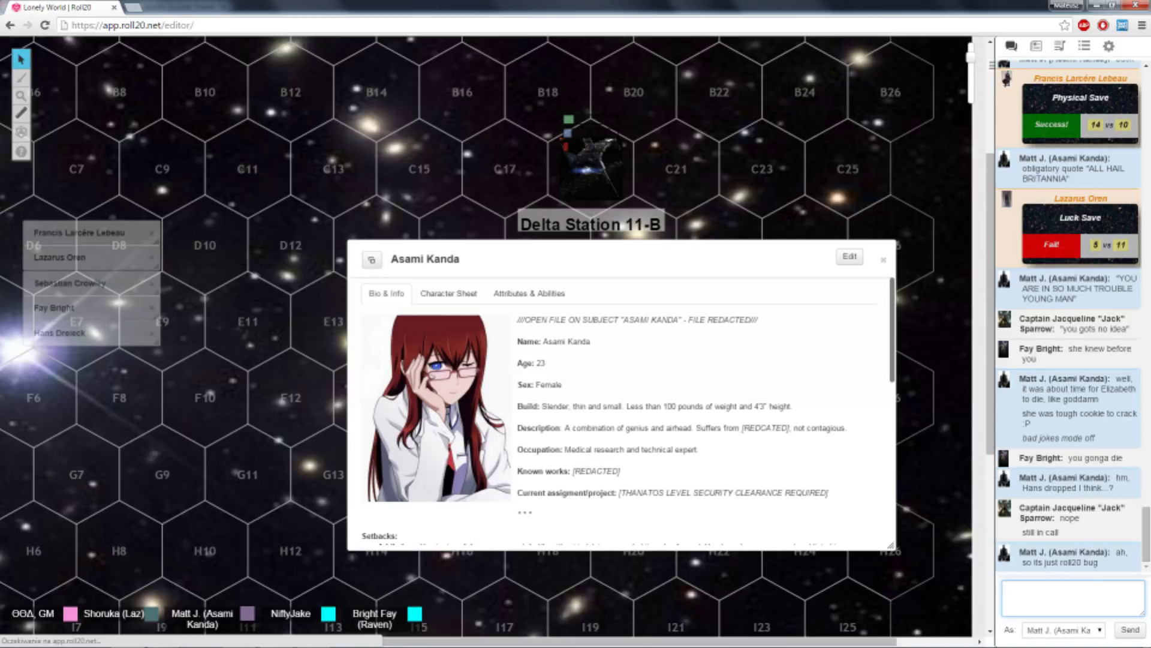
pyautogui.click(1064, 630)
pyautogui.click(1063, 605)
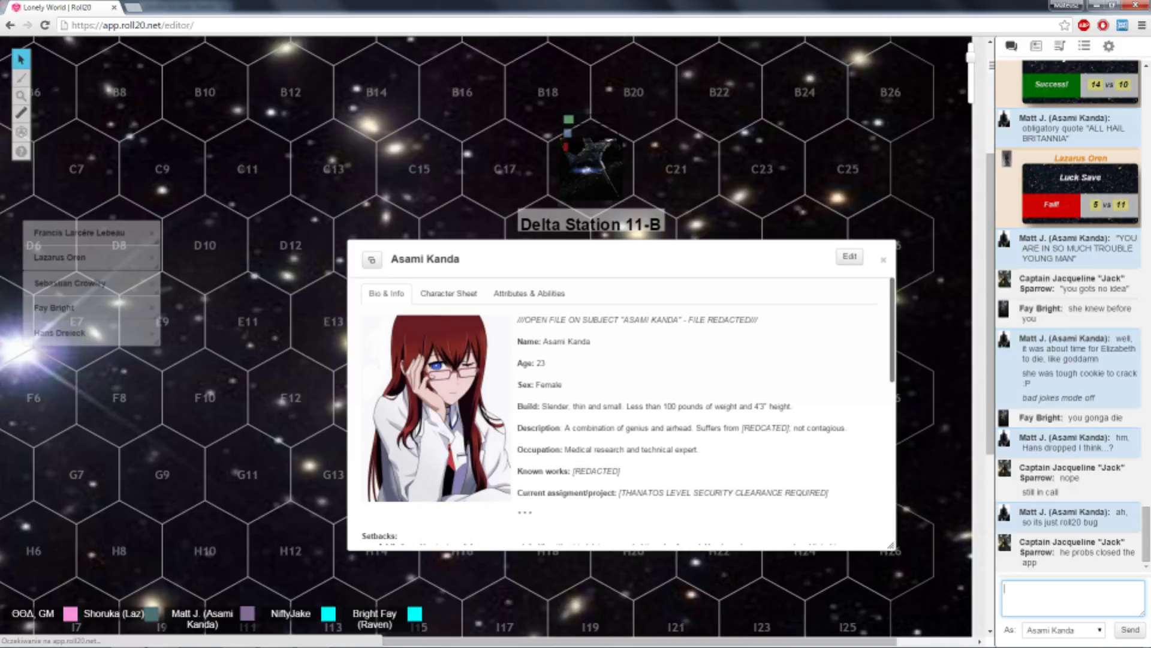
pyautogui.scroll(-8, 621, 406)
pyautogui.scroll(-5, 620, 405)
pyautogui.scroll(2, 621, 404)
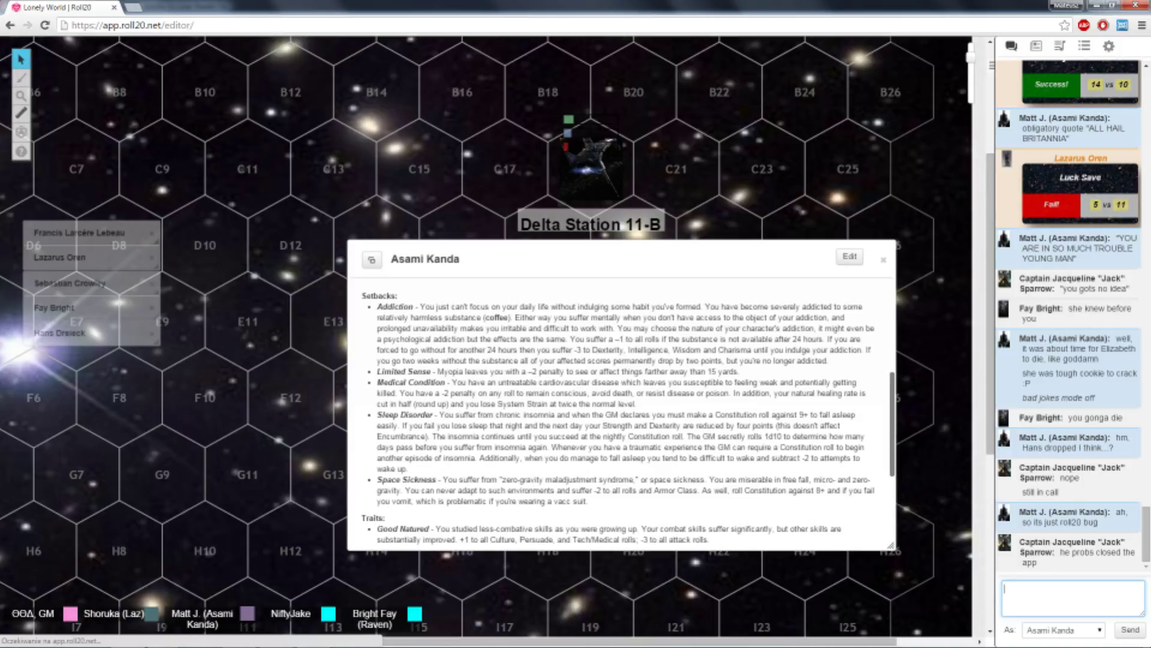
pyautogui.scroll(-5, 621, 405)
pyautogui.scroll(10, 620, 405)
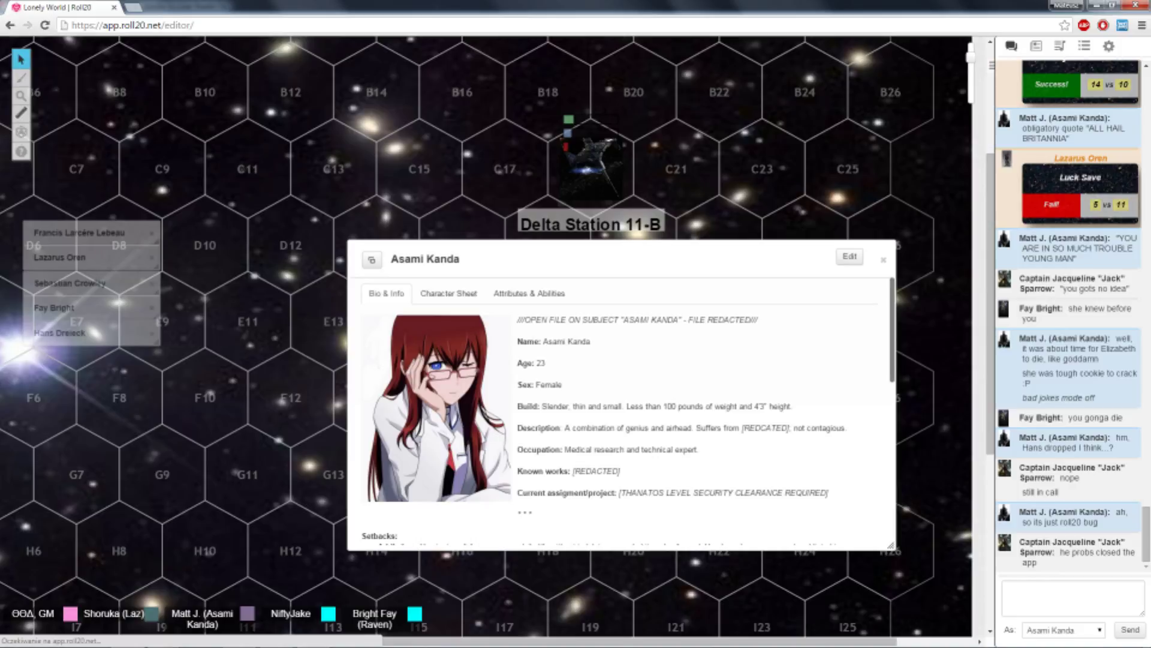
# Show Asami Kanda's Character Sheet tab with her Level 3 Expert core stats
pyautogui.click(447, 294)
pyautogui.scroll(-1, 621, 431)
pyautogui.scroll(1, 620, 432)
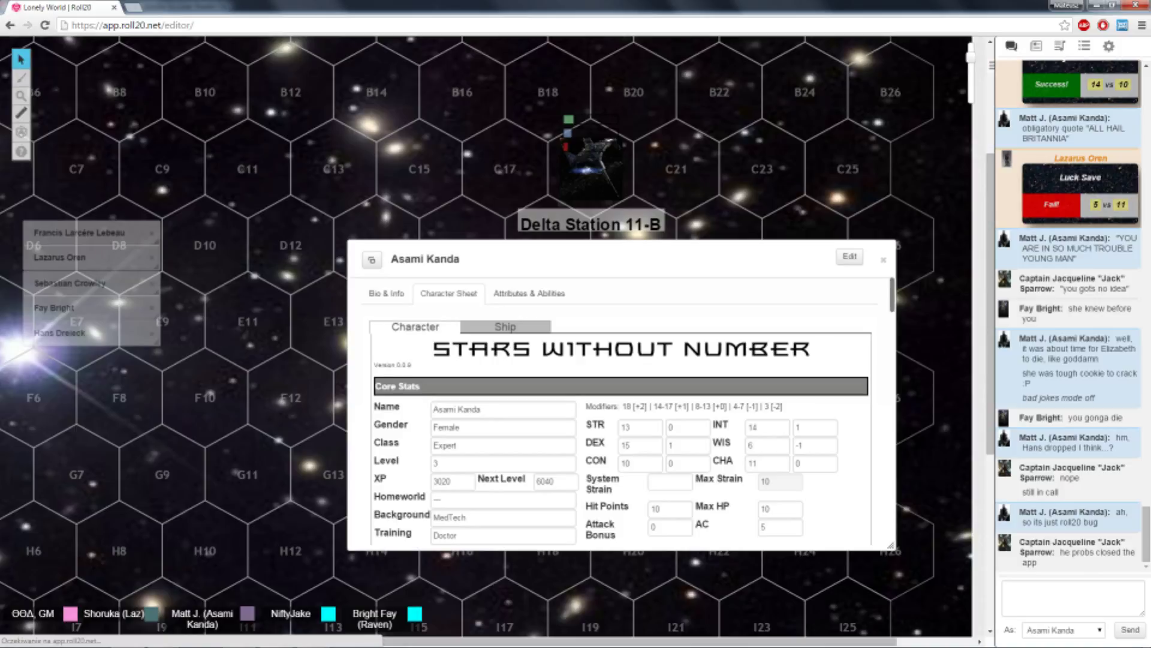
pyautogui.click(386, 293)
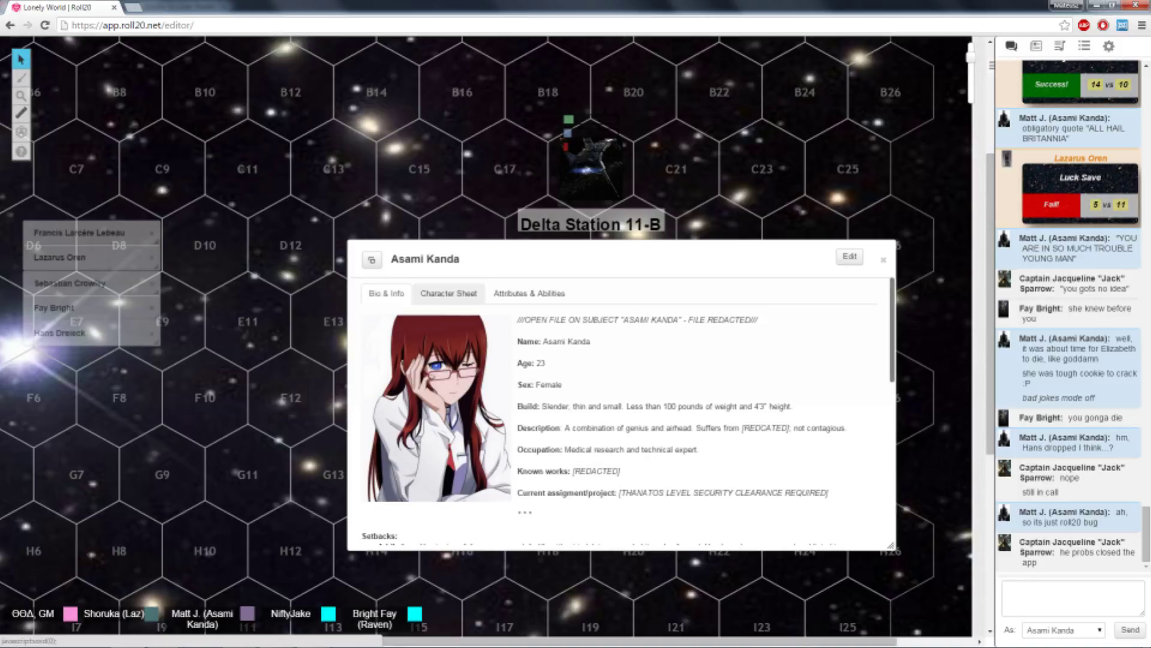
pyautogui.click(448, 293)
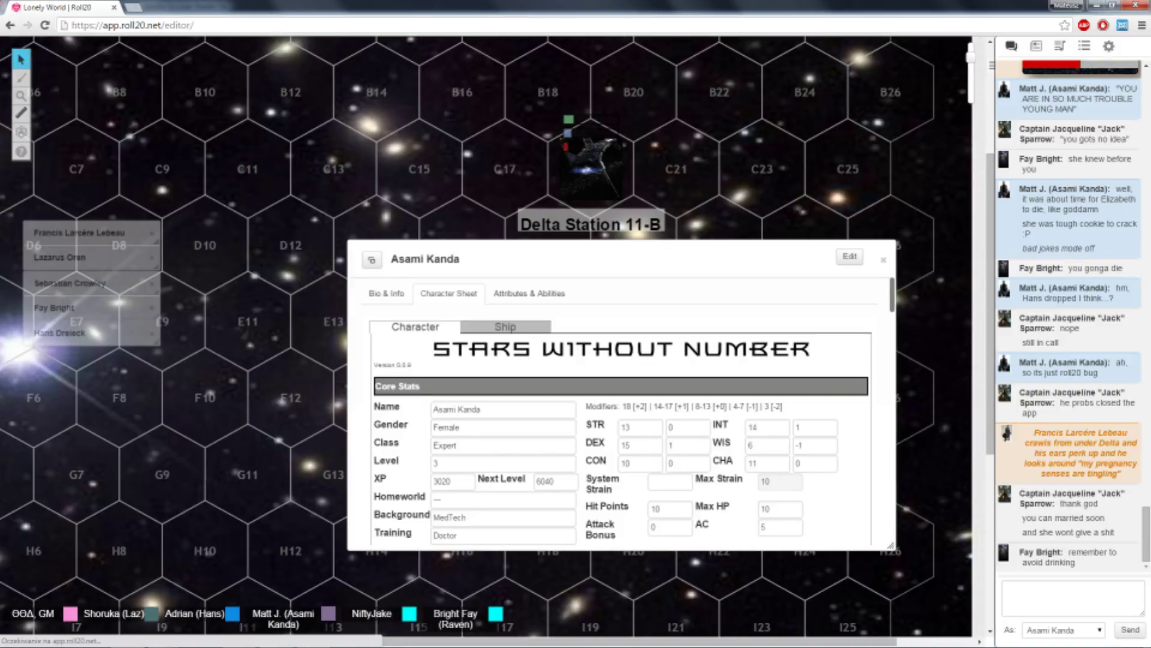
# As Asami Kanda, emote about cooking calming drugs and valium for Francis, then send '*cook' and a follow-up
pyautogui.click(1071, 597)
pyautogui.write('/em will coke some ')
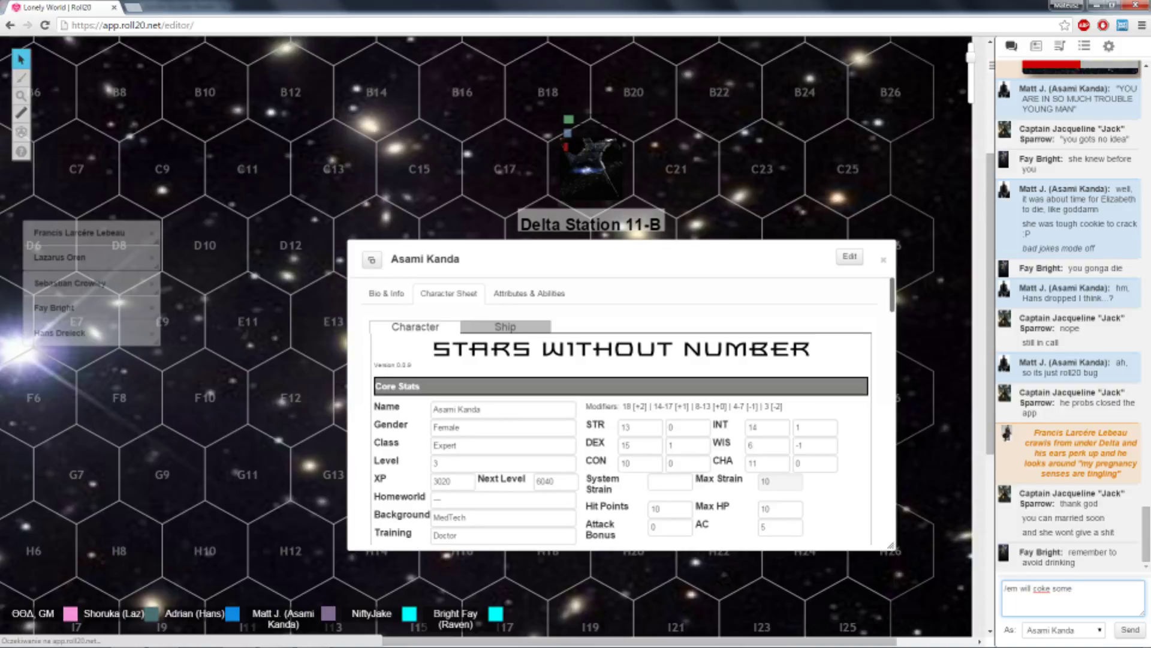
pyautogui.write('calming d')
pyautogui.write('rugs for people, ')
pyautogui.write('maybe v')
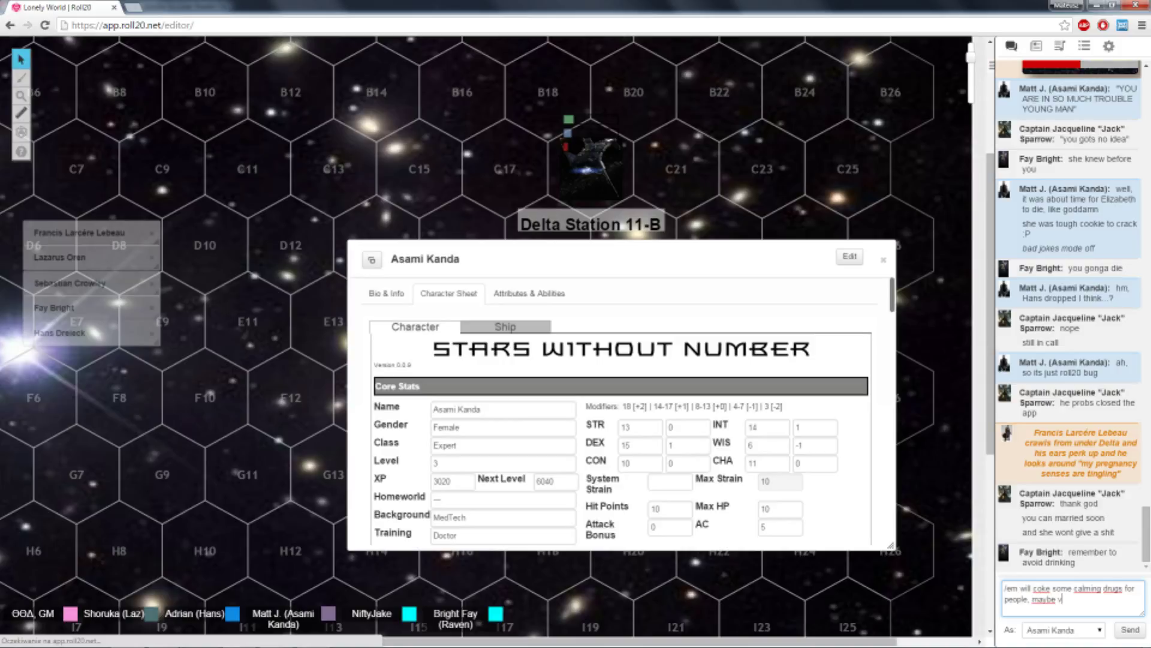
pyautogui.write('alium for F')
pyautogui.write('rancis :P')
pyautogui.press('Return')
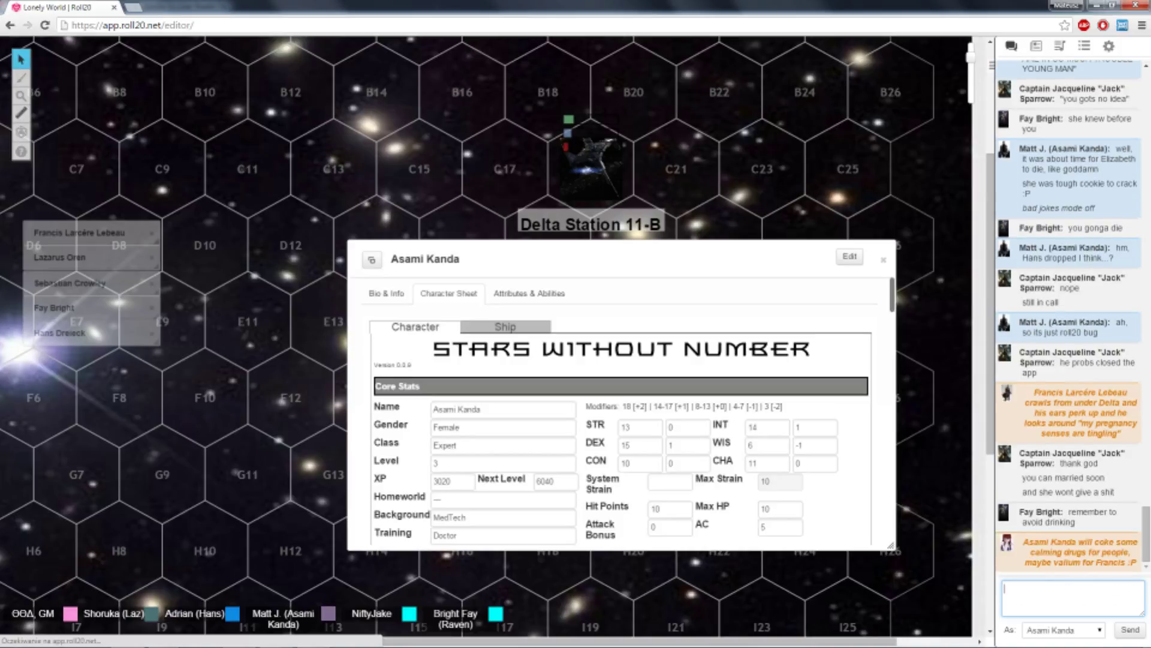
pyautogui.write('cook')
pyautogui.press('Return')
pyautogui.write('why the fuck I inserted coke...')
pyautogui.press('Return')
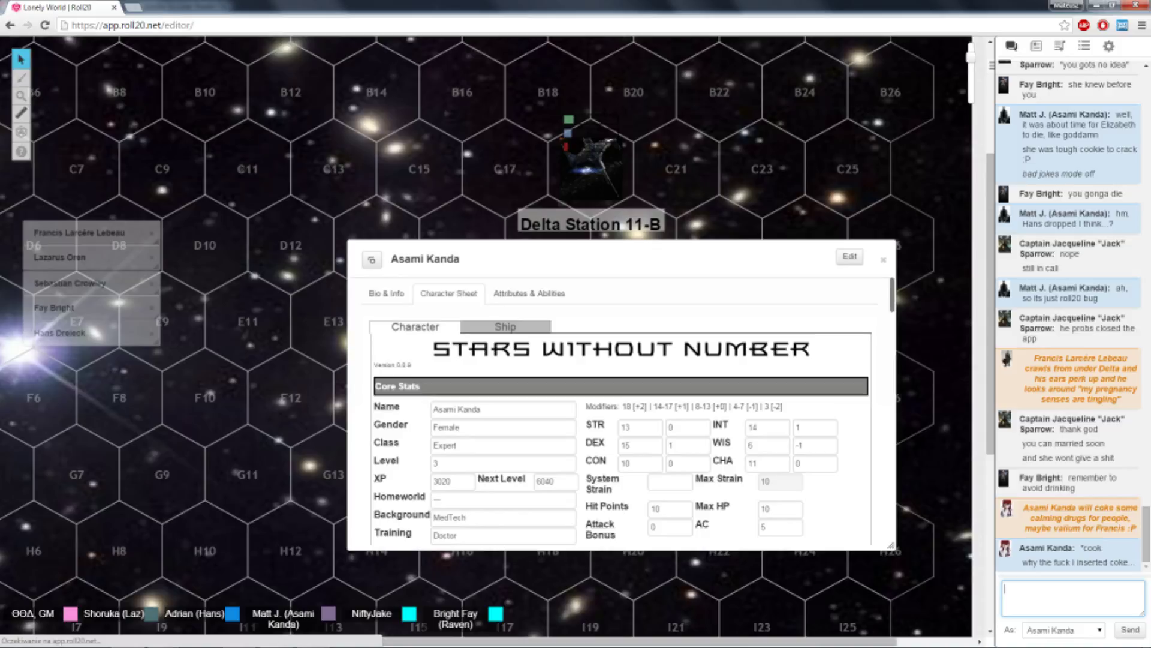
pyautogui.click(385, 294)
pyautogui.scroll(-5, 621, 405)
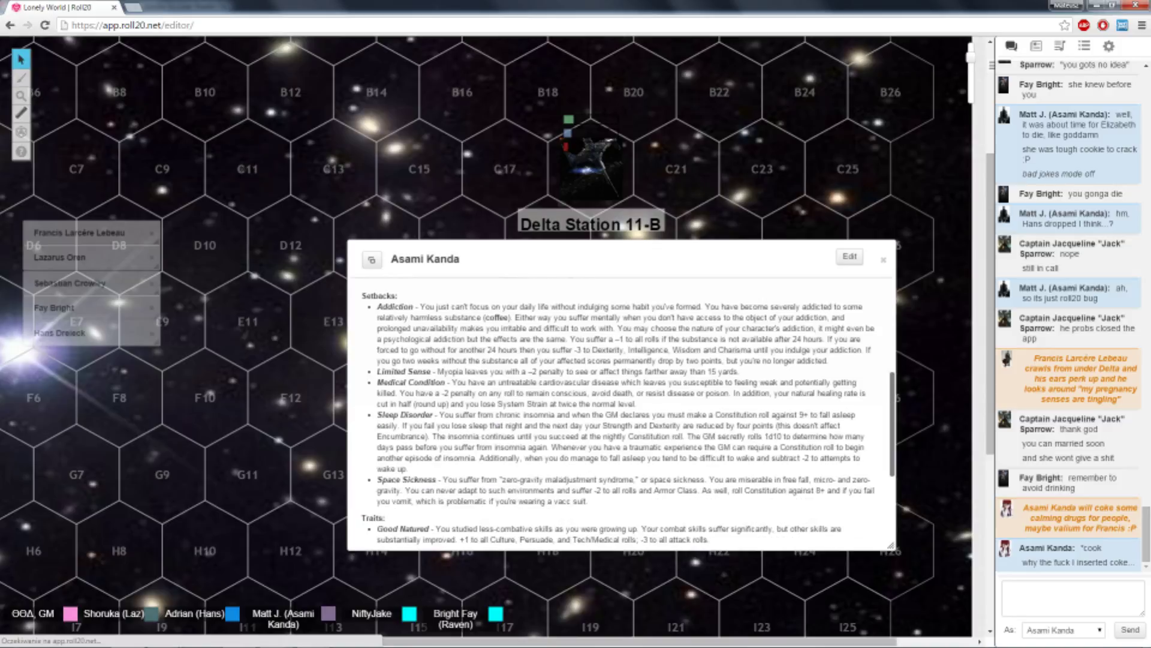
pyautogui.scroll(-2, 621, 405)
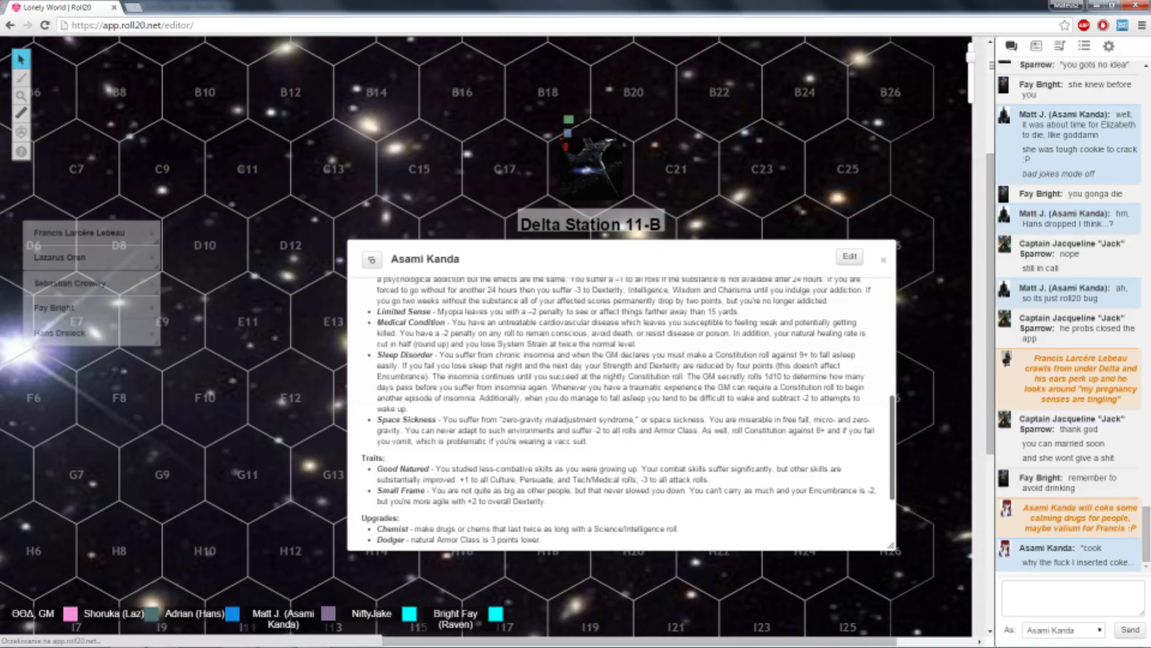
pyautogui.scroll(-3, 621, 406)
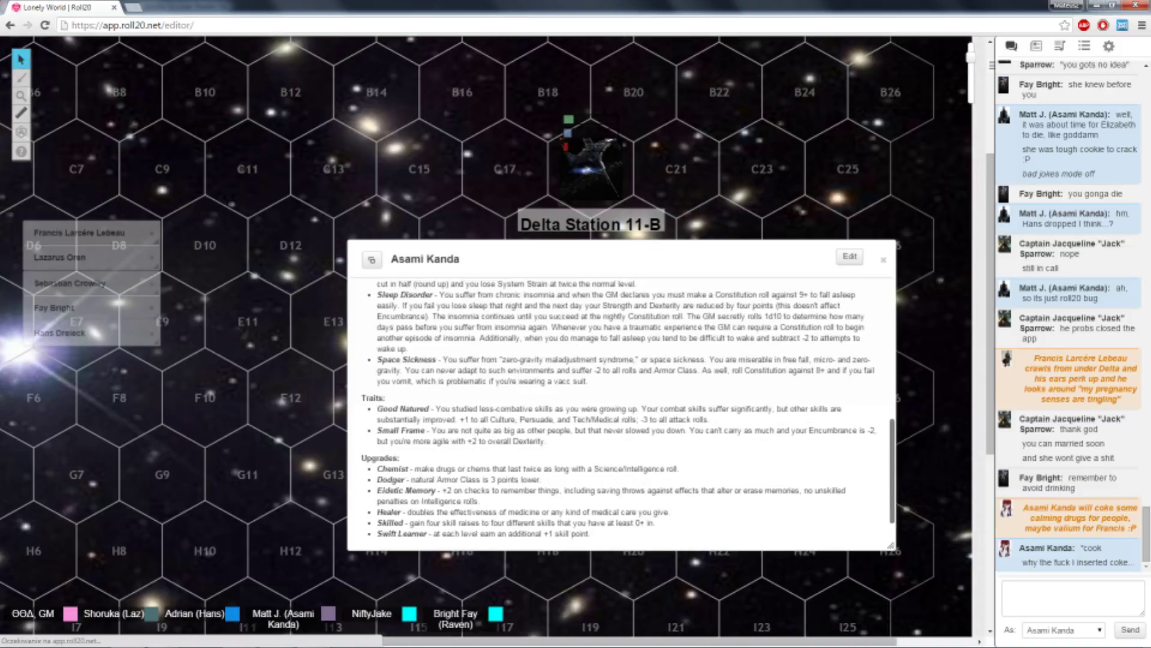
pyautogui.scroll(3, 621, 405)
pyautogui.scroll(3, 620, 404)
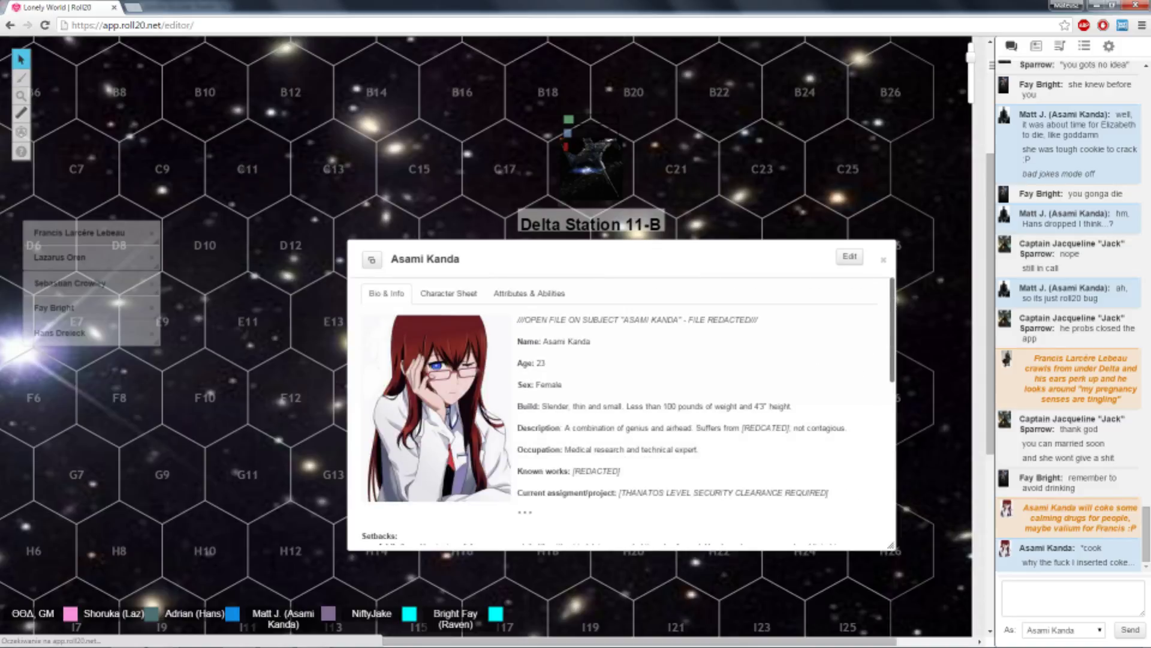
# Flip between the bio and character sheet tabs, ending on Asami Kanda's Stars Without Number sheet
pyautogui.click(449, 293)
pyautogui.click(387, 293)
pyautogui.click(449, 294)
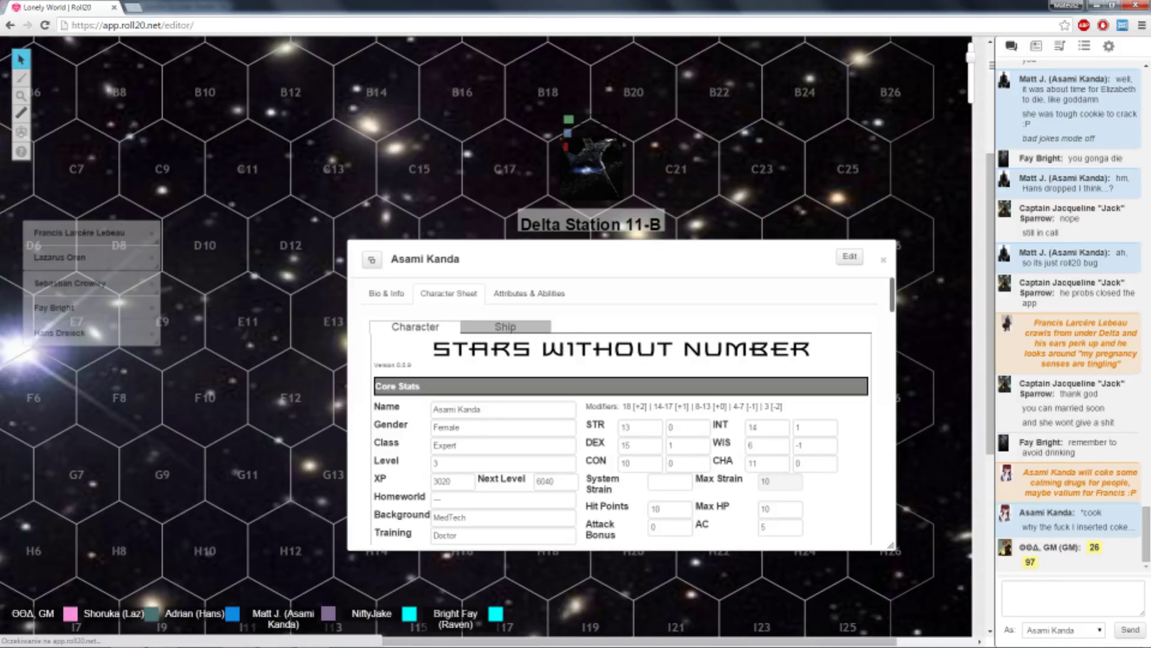
pyautogui.click(505, 326)
pyautogui.click(415, 327)
# Show the Journal with the campaign's characters and handouts
pyautogui.click(415, 326)
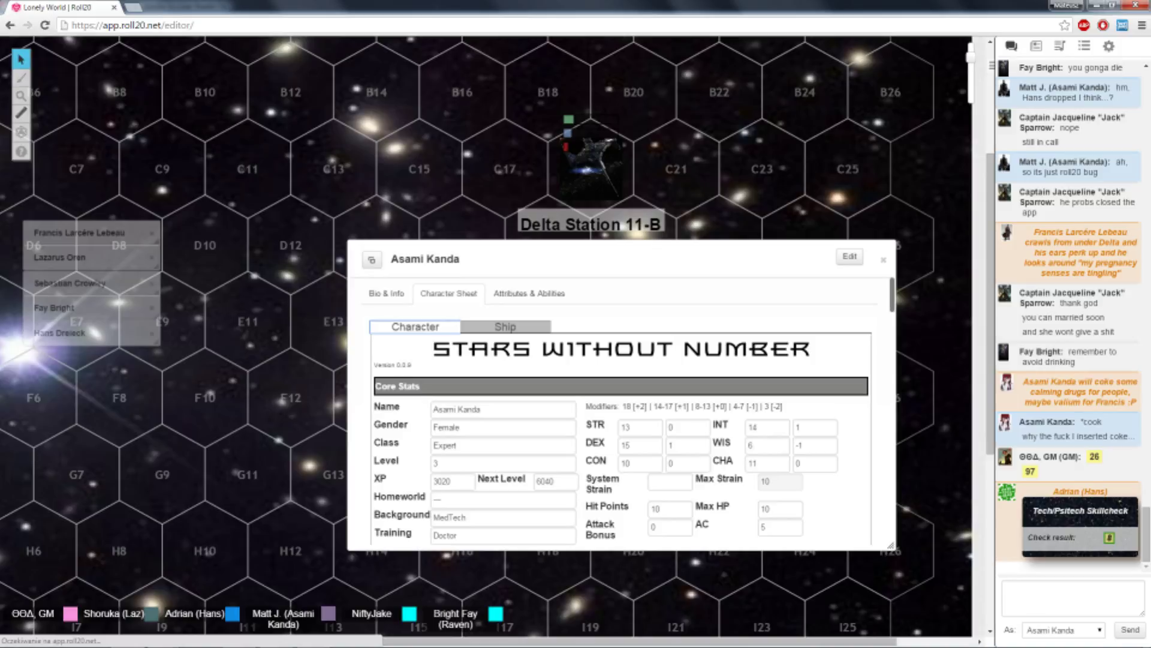
pyautogui.click(1036, 45)
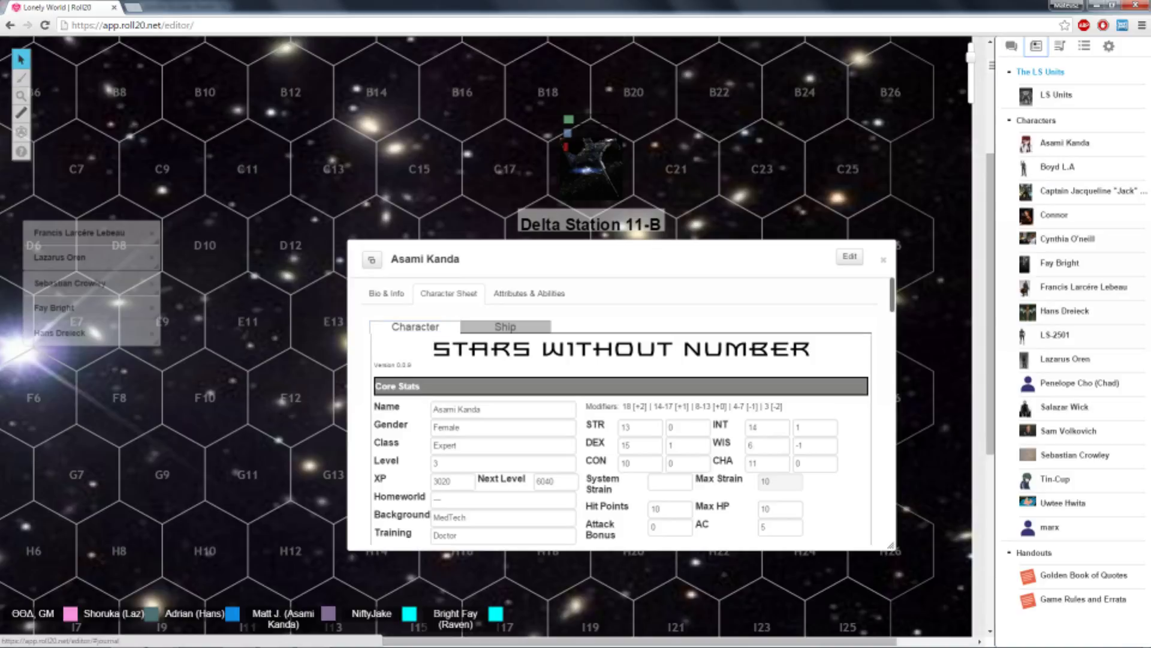
pyautogui.click(1055, 95)
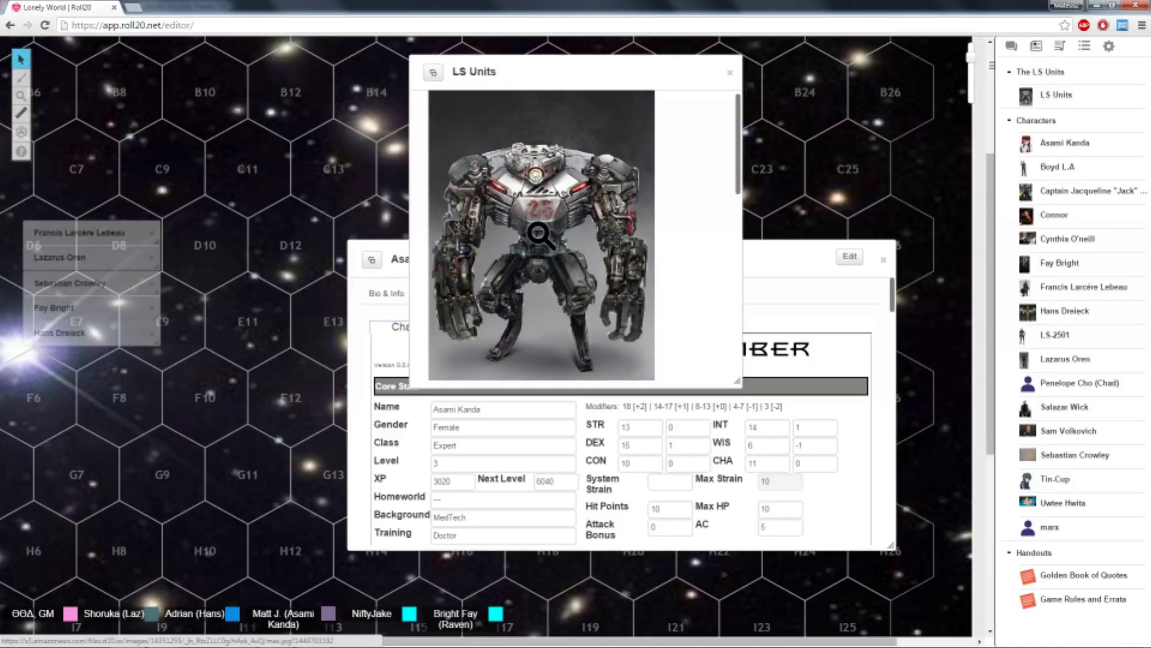
pyautogui.scroll(-1, 538, 236)
pyautogui.scroll(1, 538, 236)
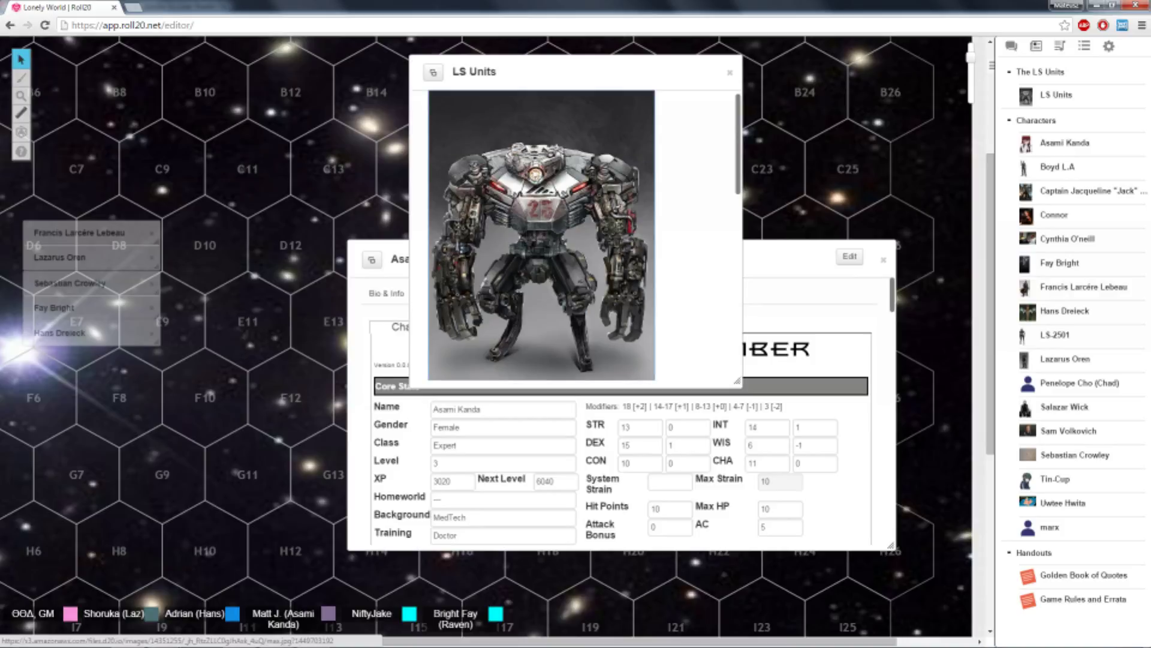
pyautogui.scroll(-2, 562, 192)
pyautogui.scroll(-2, 562, 191)
pyautogui.scroll(-1, 562, 192)
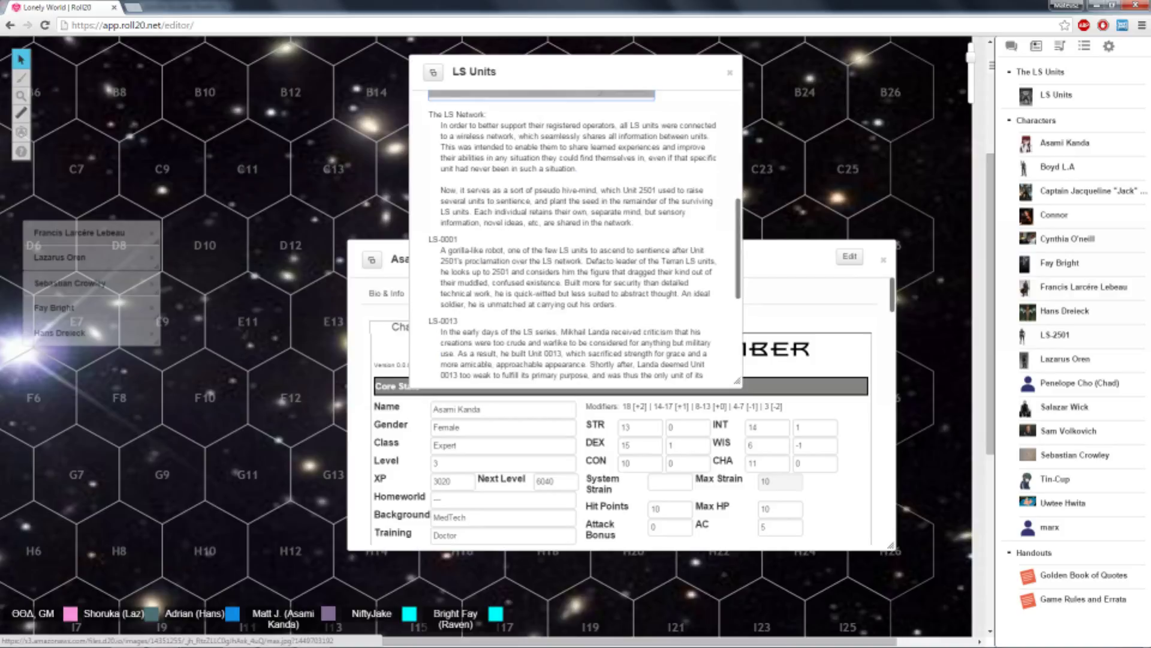
pyautogui.scroll(-3, 561, 191)
pyautogui.scroll(-2, 563, 192)
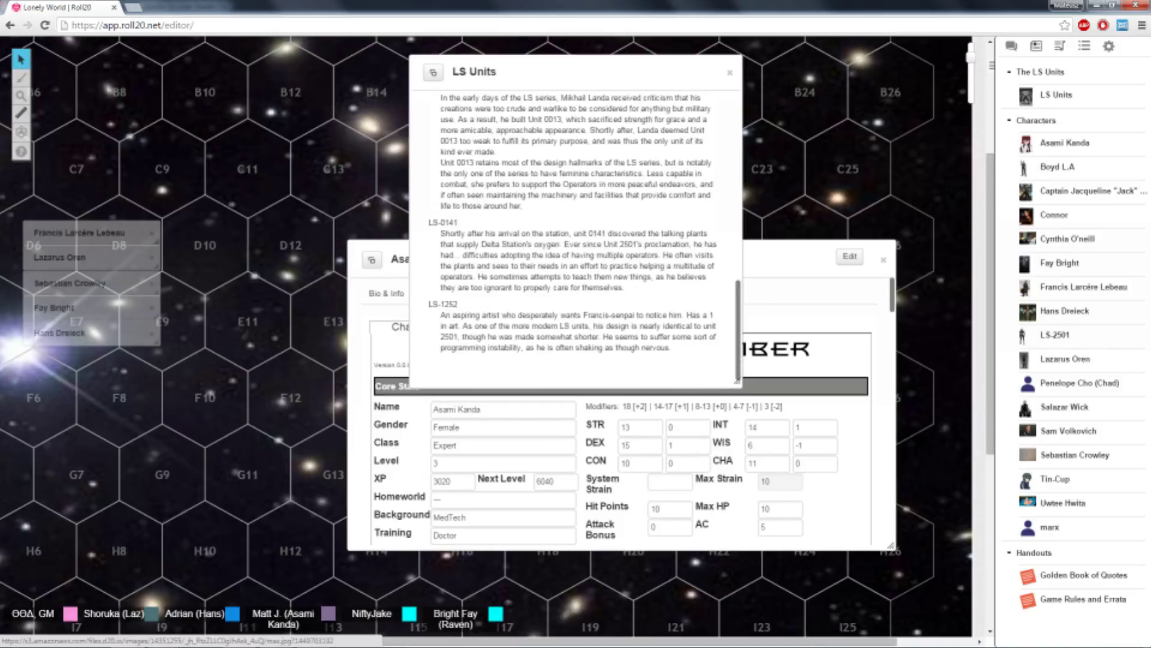
pyautogui.scroll(4, 538, 189)
pyautogui.scroll(4, 538, 189)
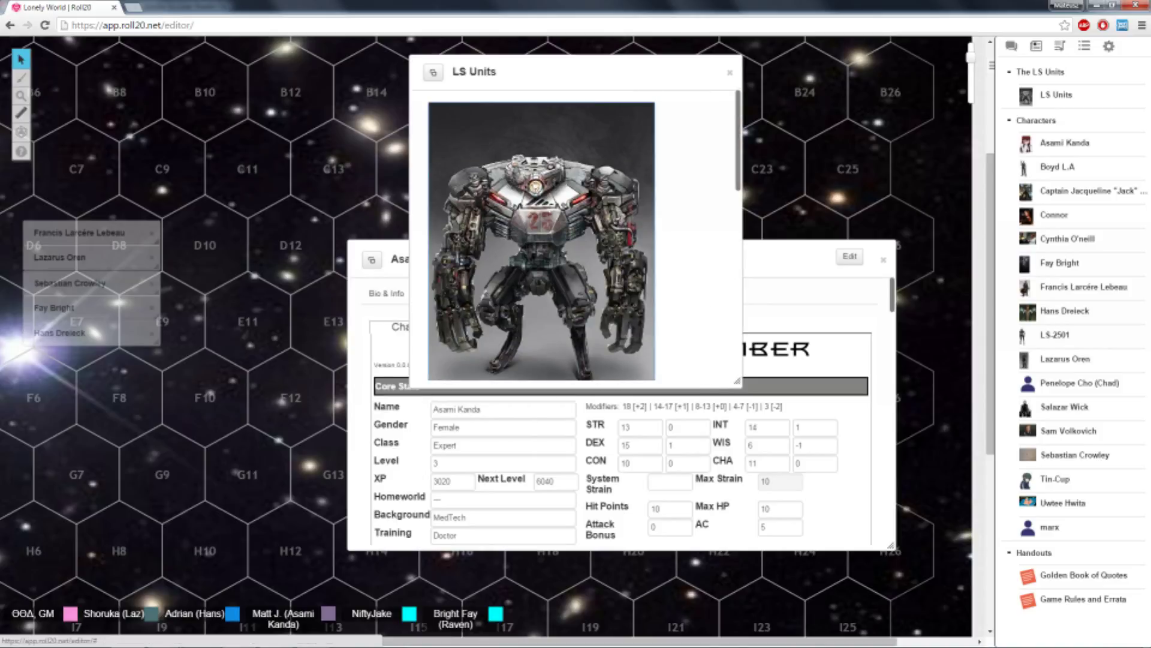
pyautogui.click(730, 72)
# Switch the right sidebar back to the Chat log
pyautogui.click(1011, 46)
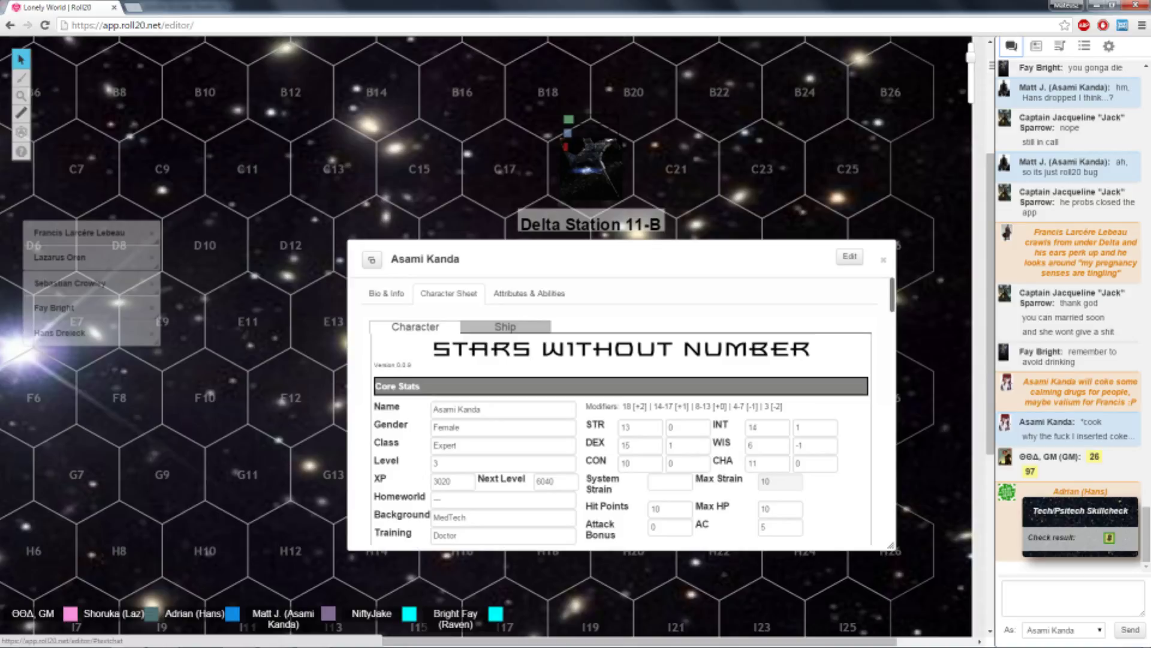
pyautogui.scroll(-4, 621, 428)
pyautogui.scroll(-4, 621, 428)
pyautogui.scroll(-3, 621, 428)
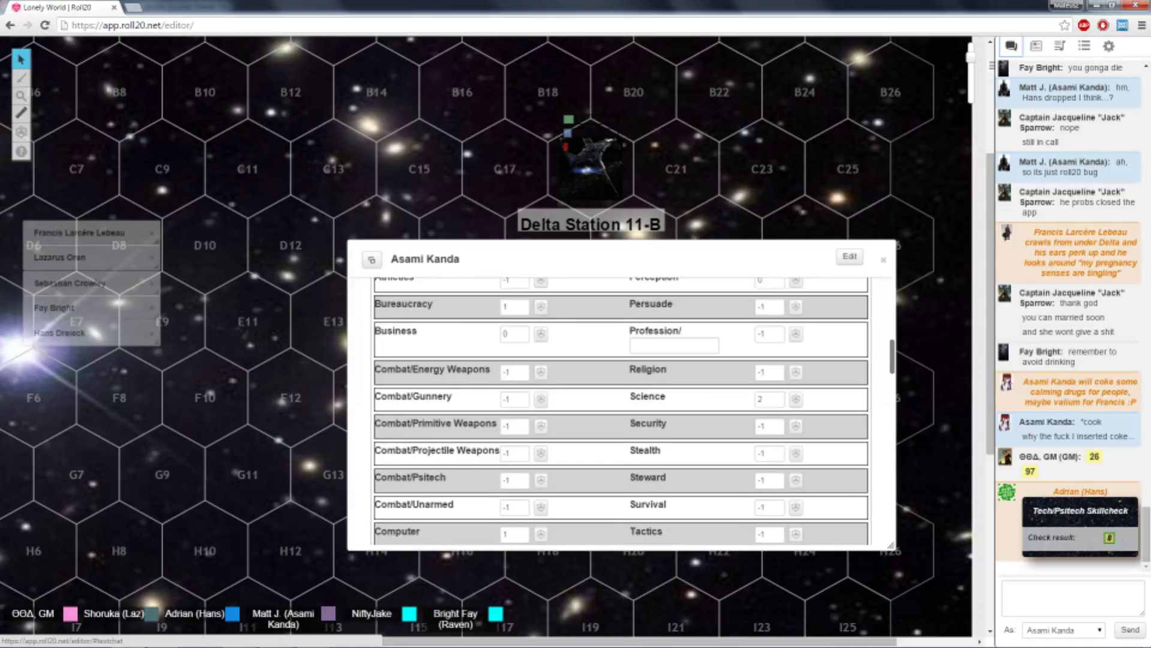
# Roll Asami Kanda's Science skill using Int as the attribute, answering the Assisted? prompt
pyautogui.click(795, 398)
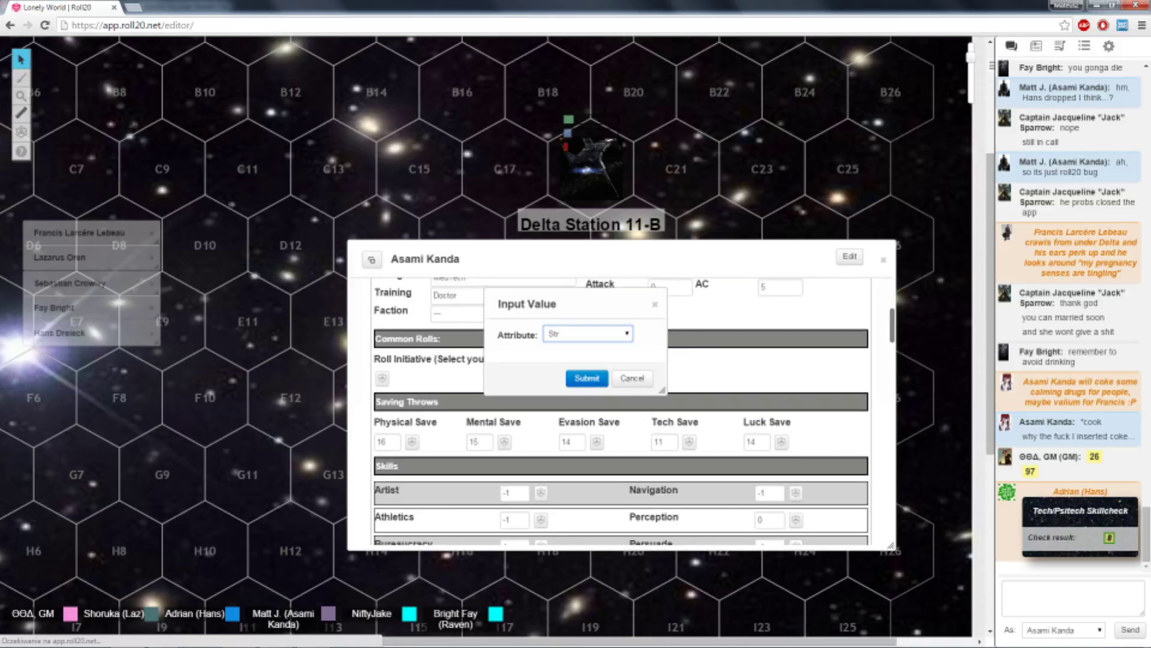
pyautogui.click(587, 334)
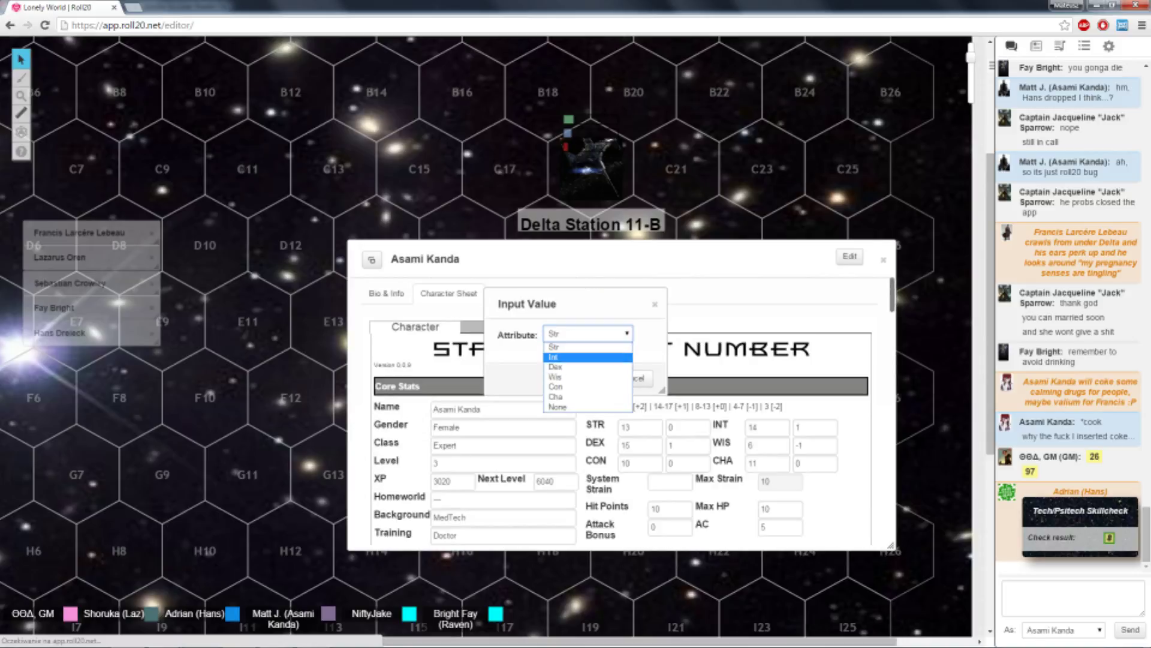
pyautogui.click(587, 358)
pyautogui.moveTo(576, 304); pyautogui.dragTo(496, 303)
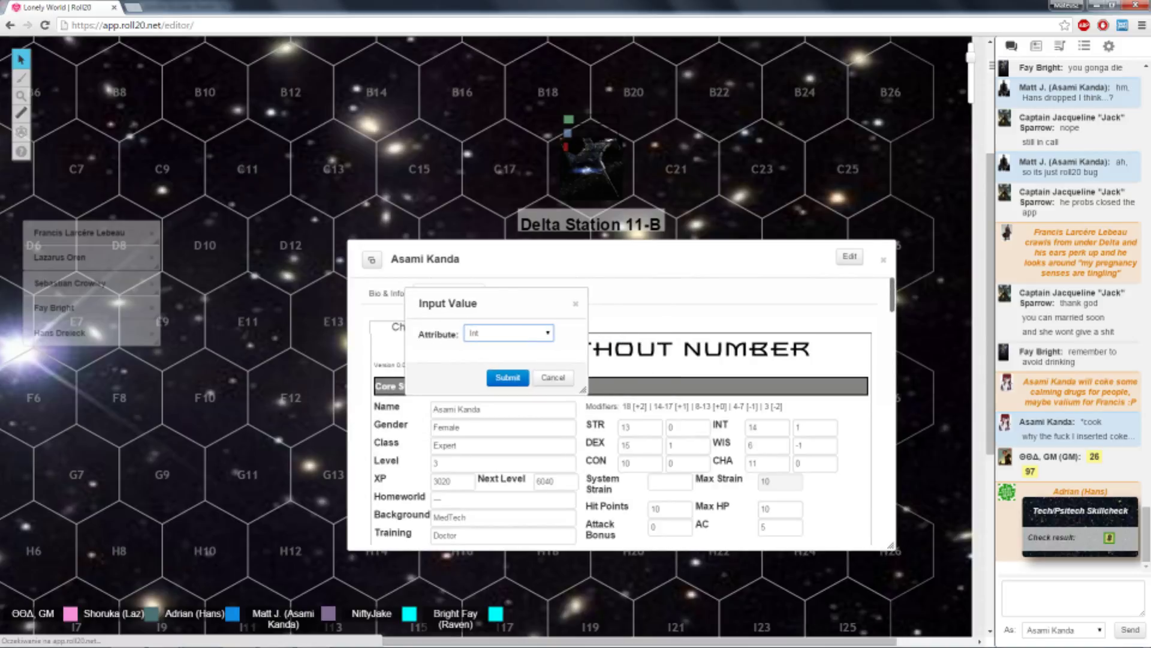
pyautogui.click(507, 377)
pyautogui.click(587, 376)
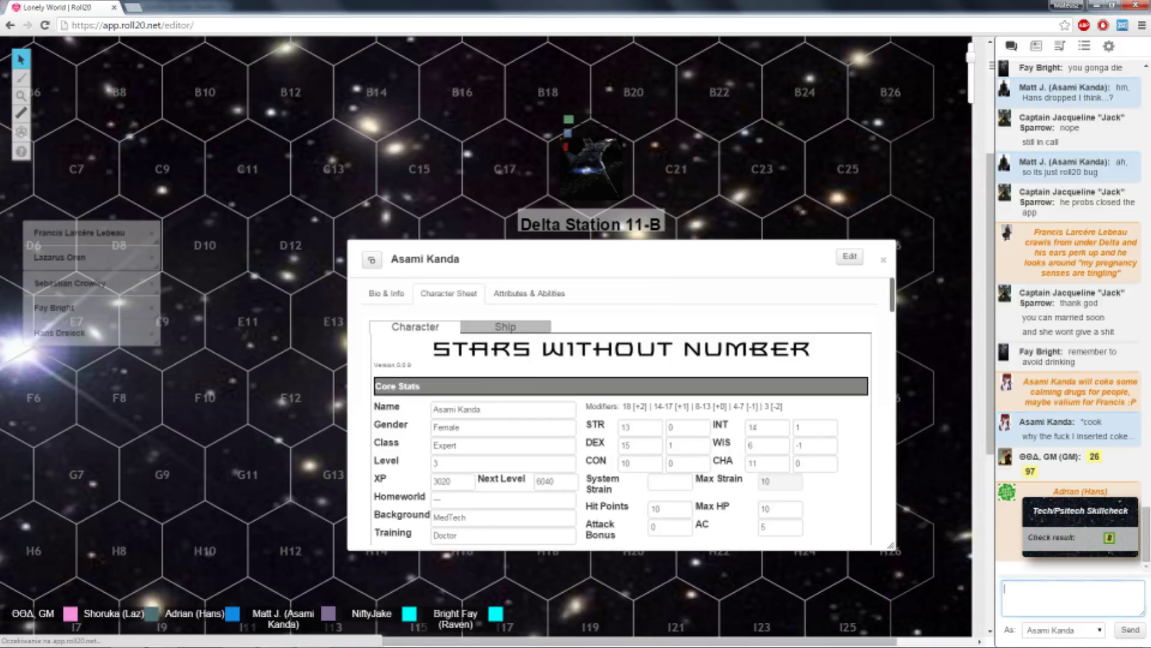